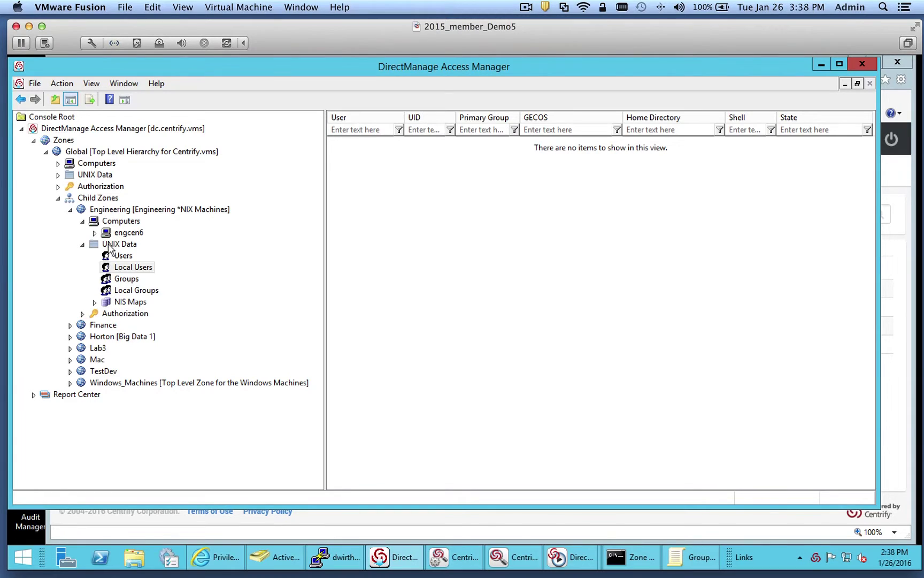
- Review the Engineering zone's UNIX data: its users, groups, local users and local groups
left_click(123, 245)
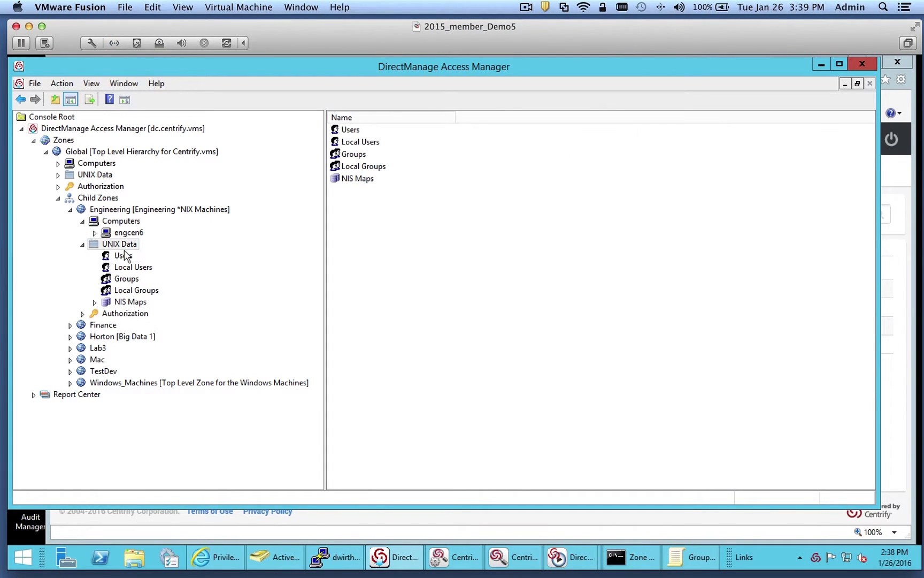
left_click(122, 258)
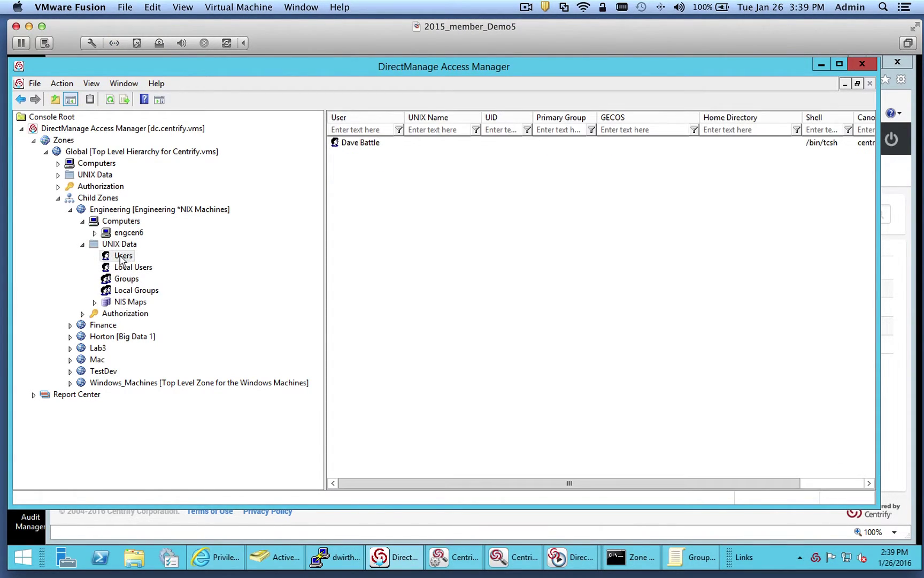
left_click(124, 279)
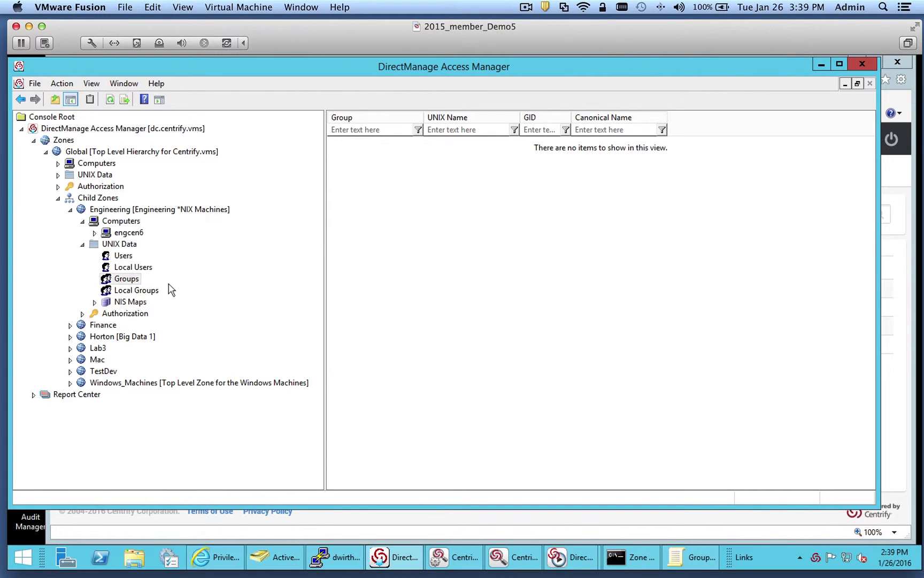
left_click(133, 268)
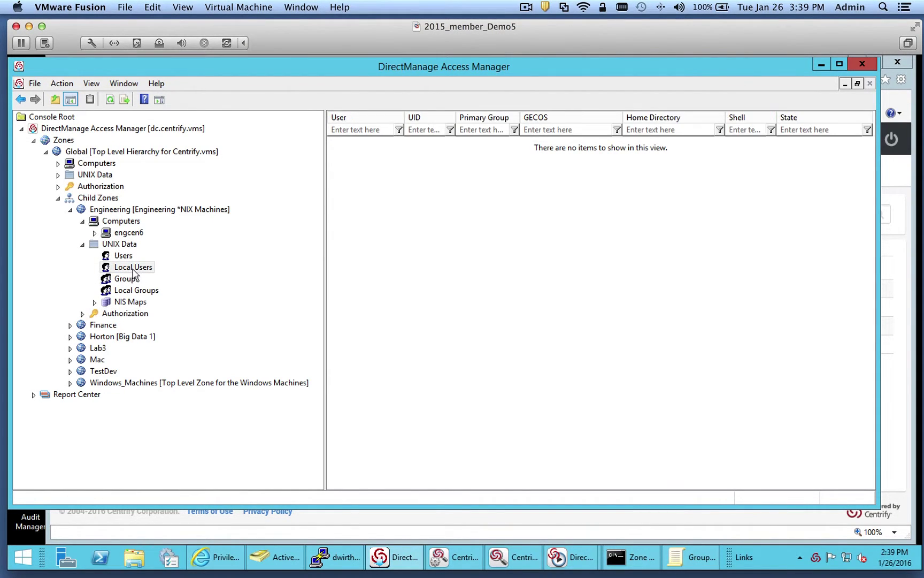
left_click(140, 292)
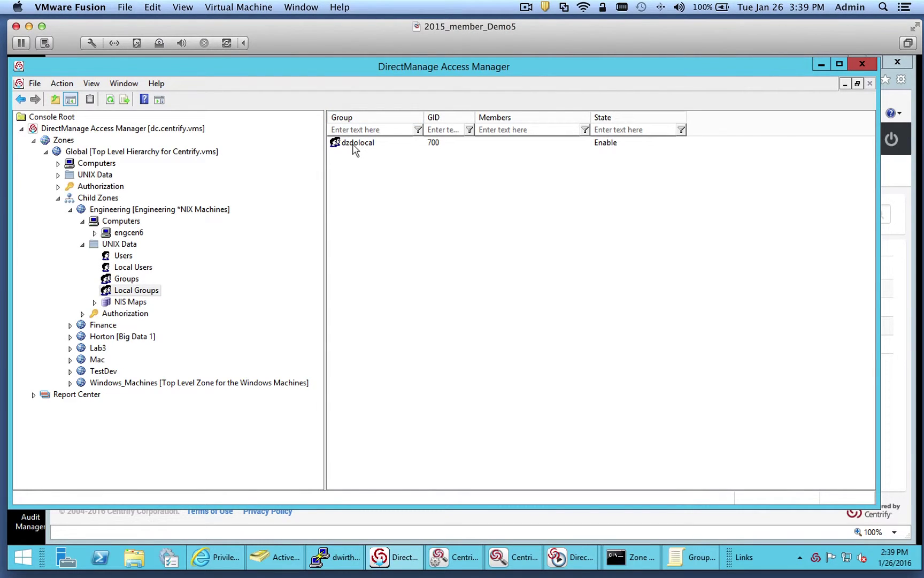
left_click(137, 269)
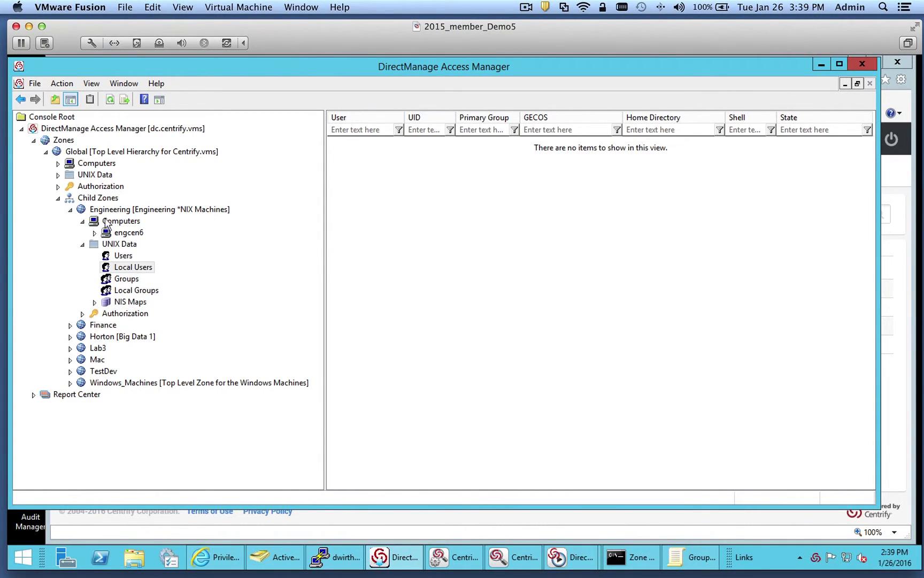
- Examine the UNIX data categories available for the engcen6 computer in the Engineering zone, then collapse its entry
left_click(95, 233)
left_click(107, 245)
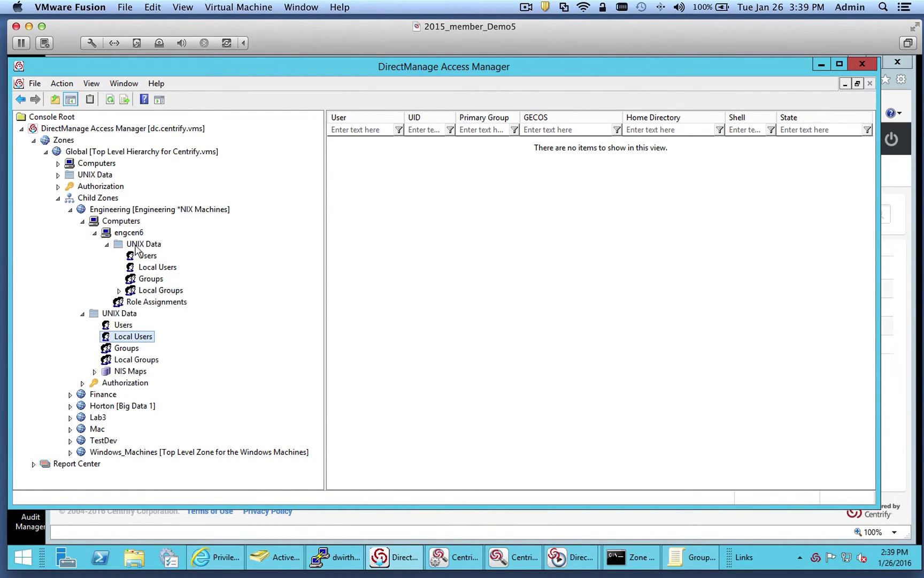
left_click(95, 234)
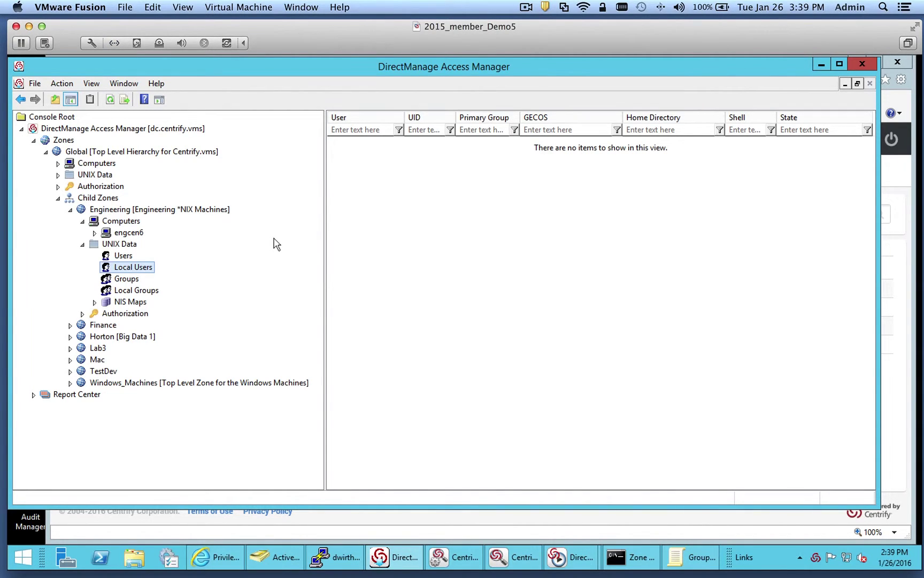
- Add a local user named testlocal1 to the Engineering zone
right_click(415, 225)
left_click(463, 236)
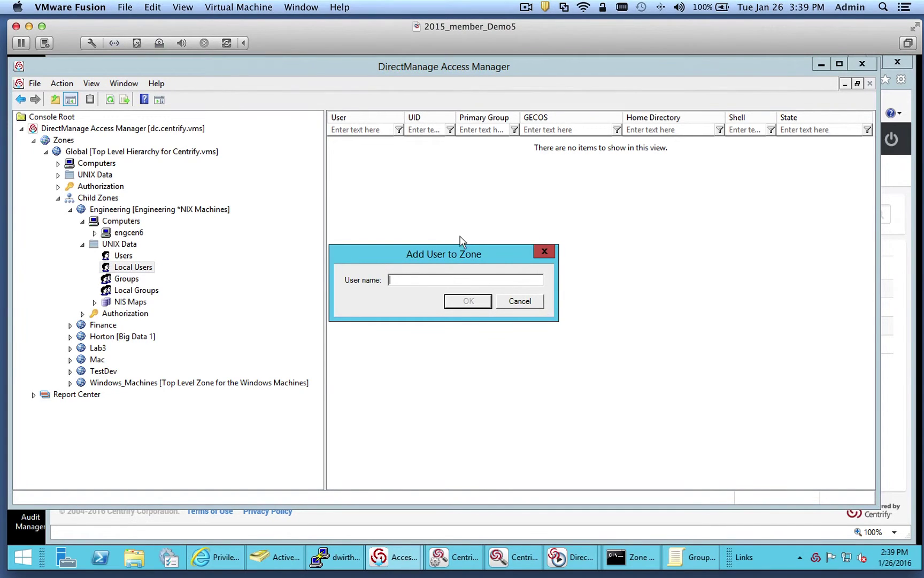
type("testlocal1")
left_click(459, 299)
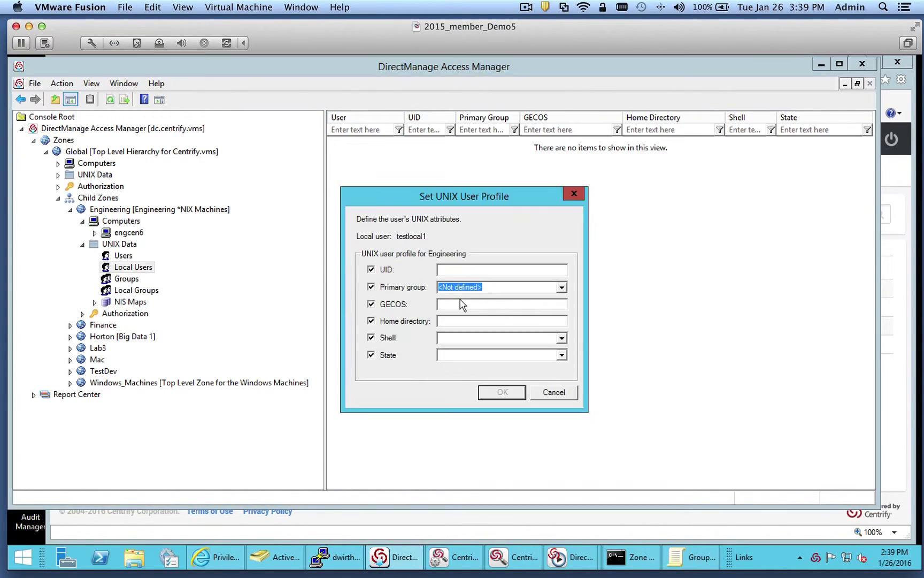
- Set the user's UID to 601, primary group to 700 <dzdolocal>, and GECOS to "Test local user 1"
type("601")
left_click(561, 288)
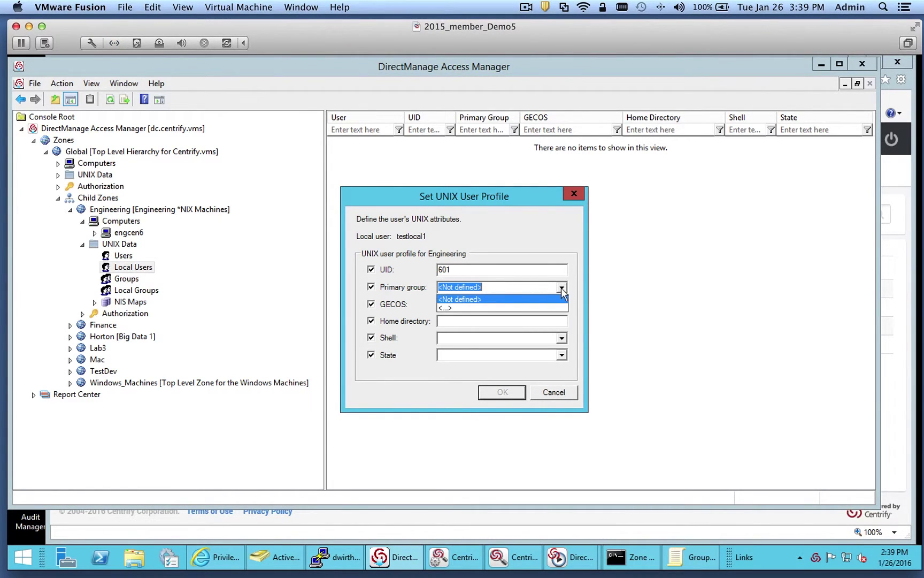
left_click(469, 310)
left_click(477, 381)
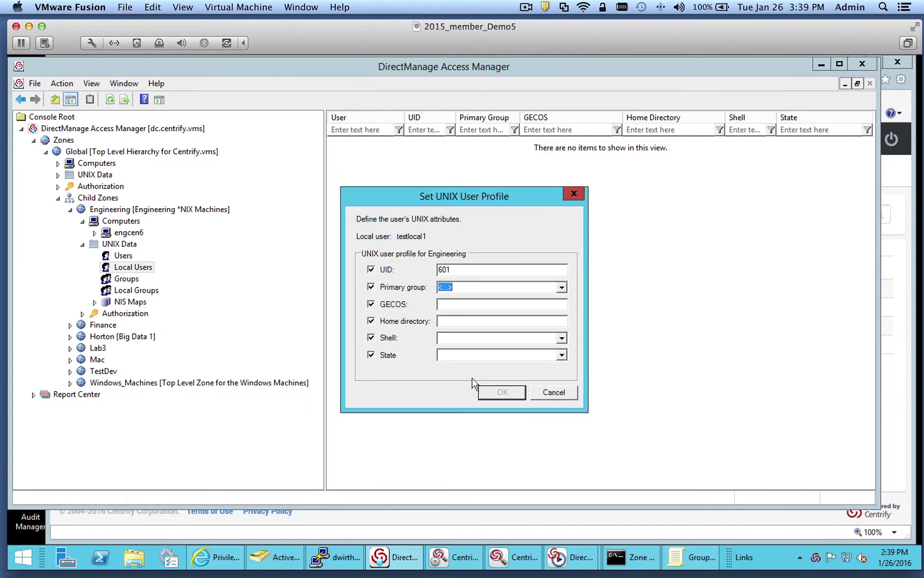
left_click(458, 305)
type("Test local user 1")
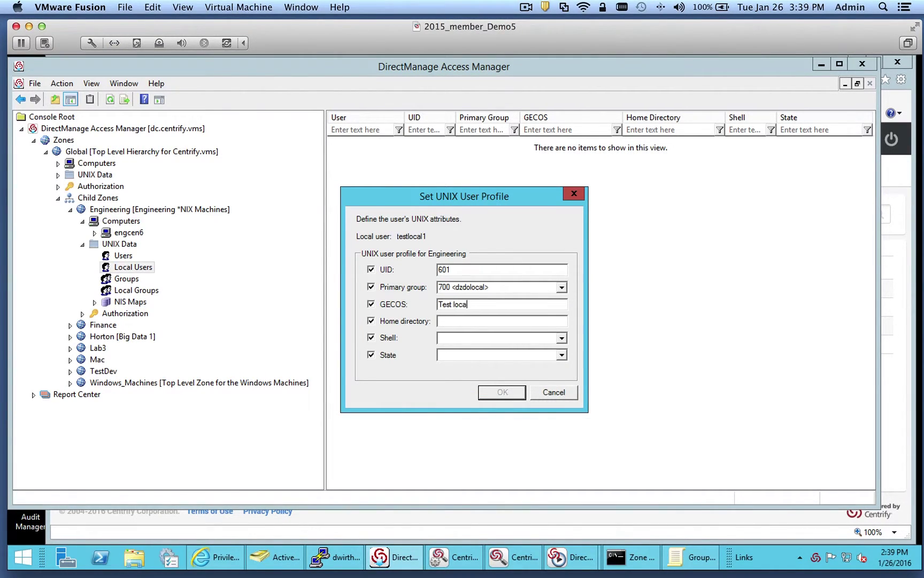
- Set the home directory to /home/testlocal1, the shell to /bin/bash, and the state to Enable
left_click(454, 323)
type("/home/testlocal1")
left_click(562, 338)
left_click(481, 350)
left_click(562, 355)
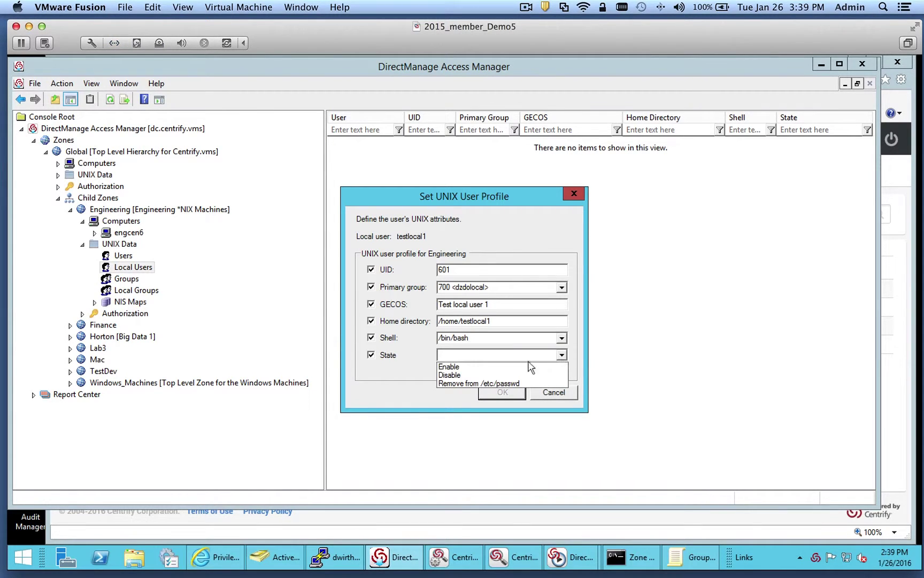
left_click(493, 368)
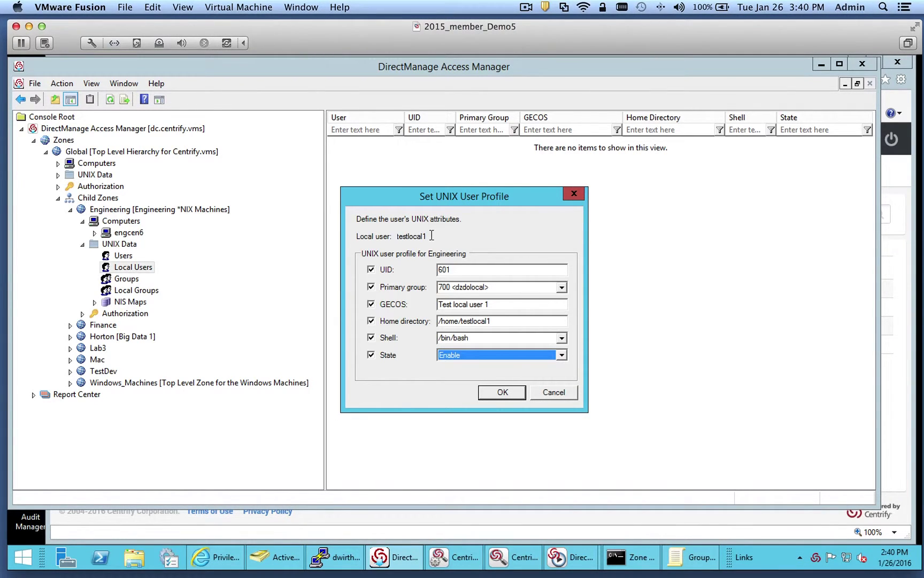
- Check the earlier passwd and /home listings in the engcen6 terminal, then save the testlocal1 UNIX profile
left_click(348, 559)
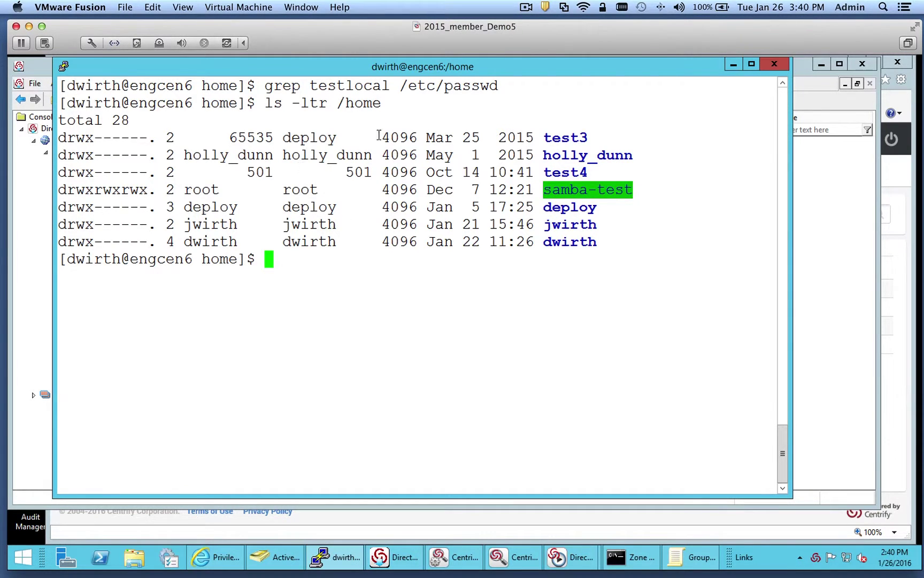
left_click(814, 278)
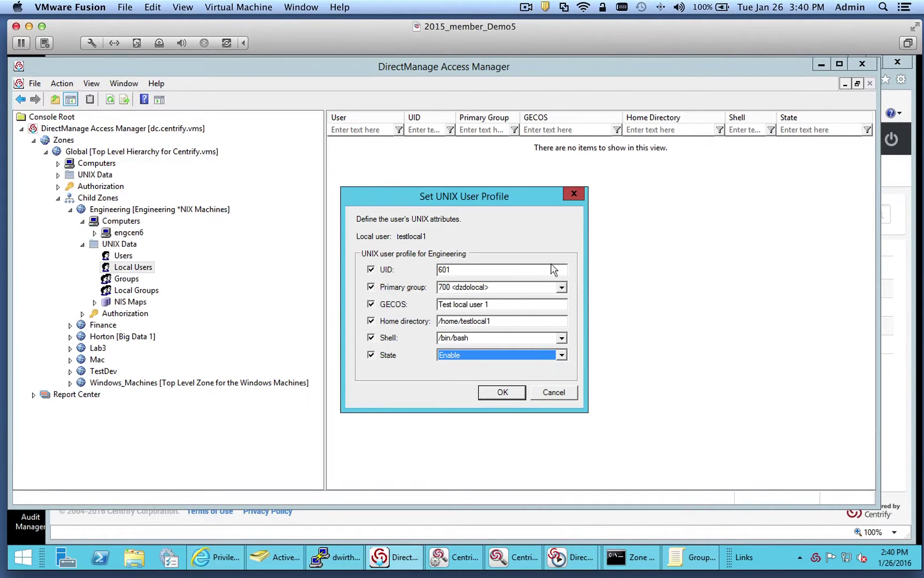
left_click(502, 392)
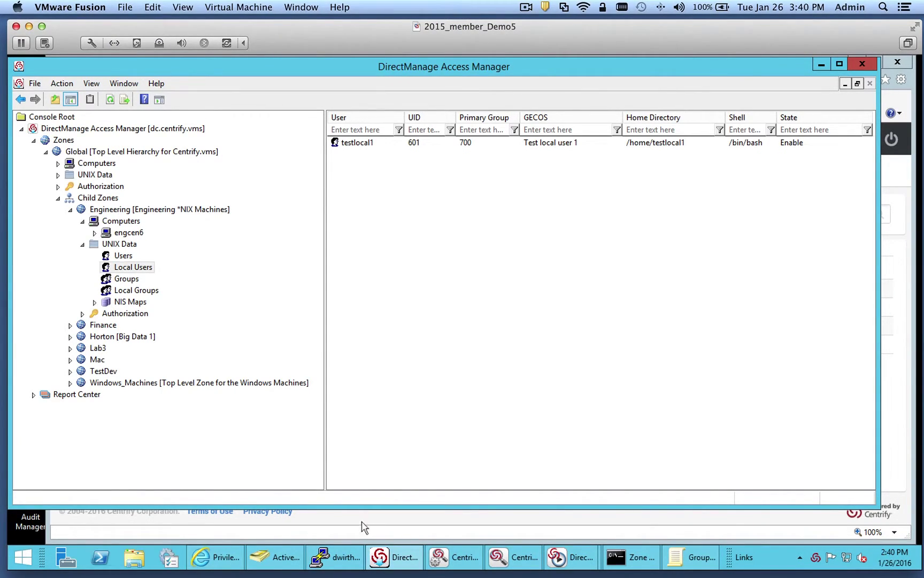
- Switch to the engcen6 terminal session and flush the Centrify caches with dzdo adflush
left_click(345, 556)
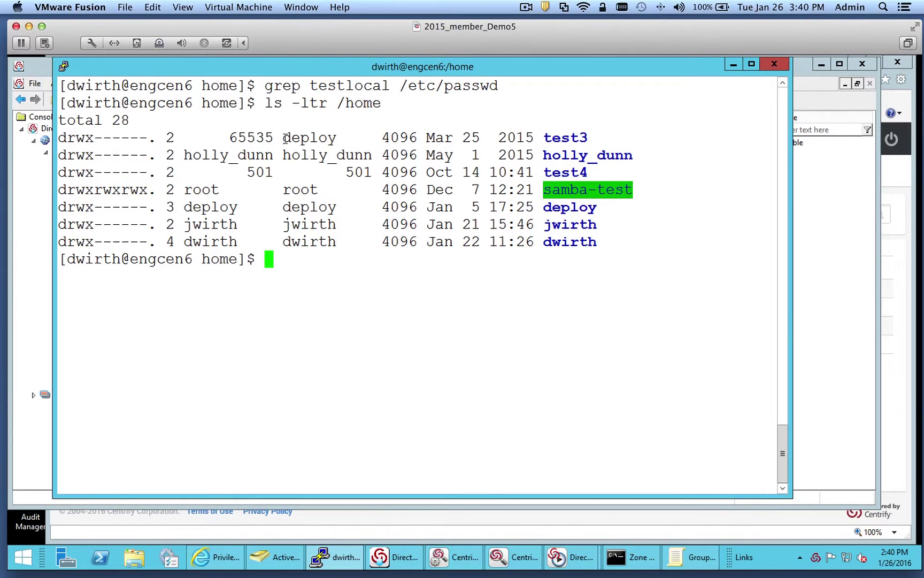
type("dzdo ")
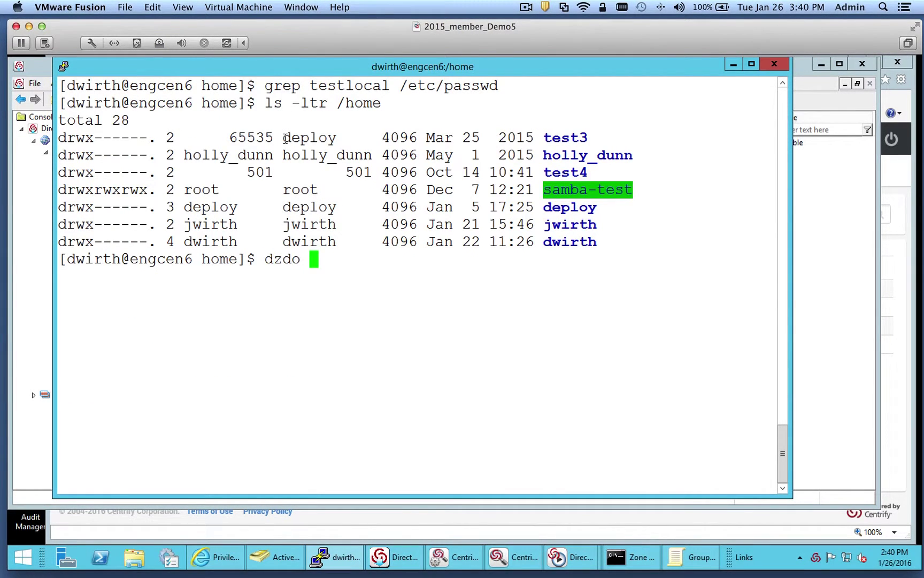
type("adflush")
key("Return")
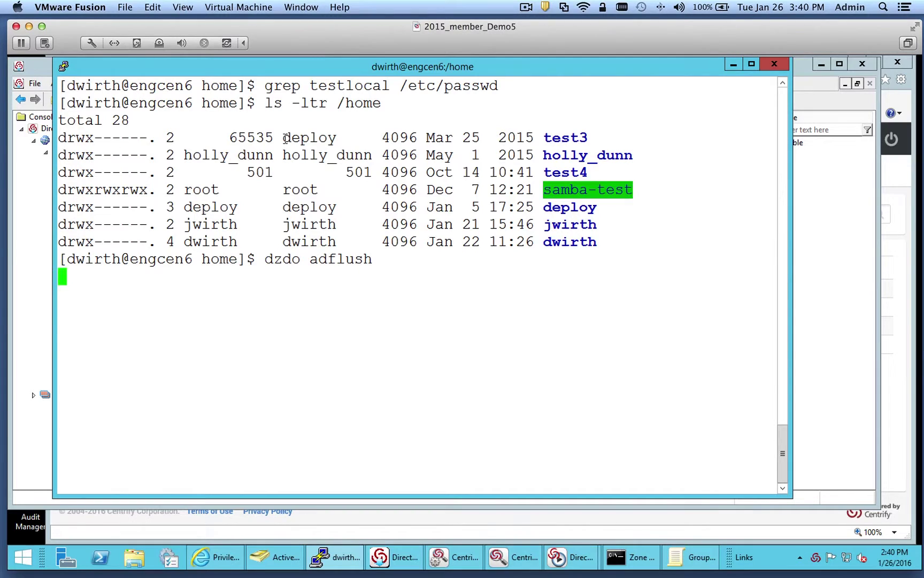
- Search /etc/passwd for testlocal by rerunning grep testlocal /etc/passwd
key("Up")
key("Up")
key("Up")
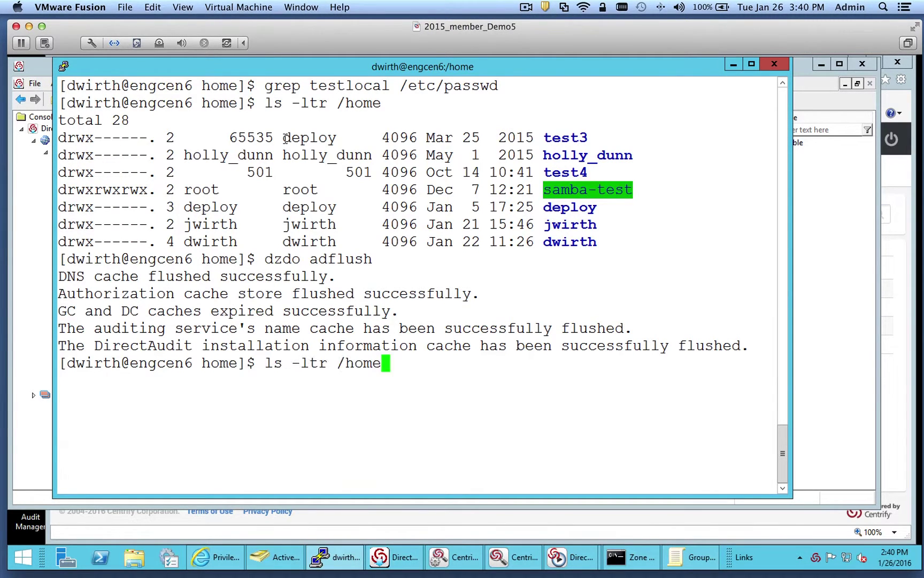
key("Return")
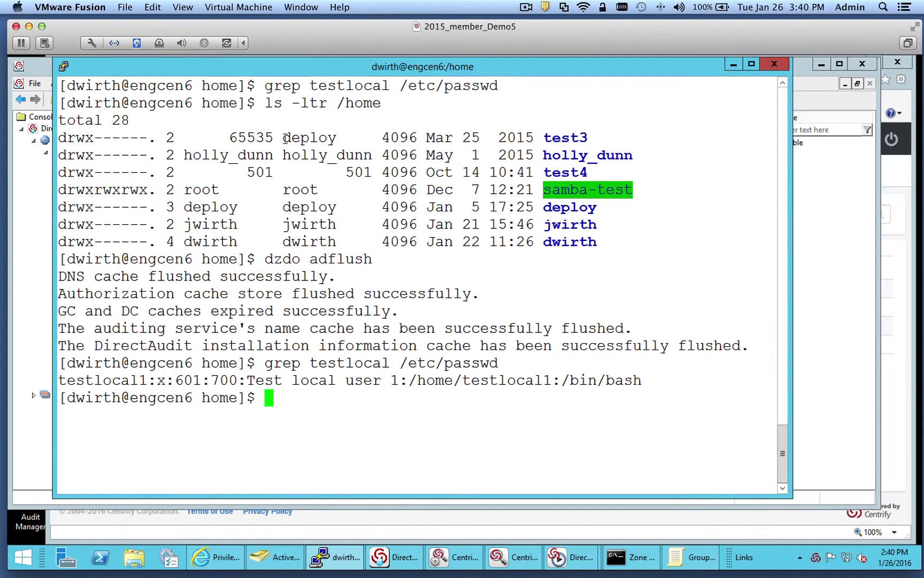
- List the home directories with ls -ltr /home and highlight the testlocal1 directory name
type("ls -ltr /home")
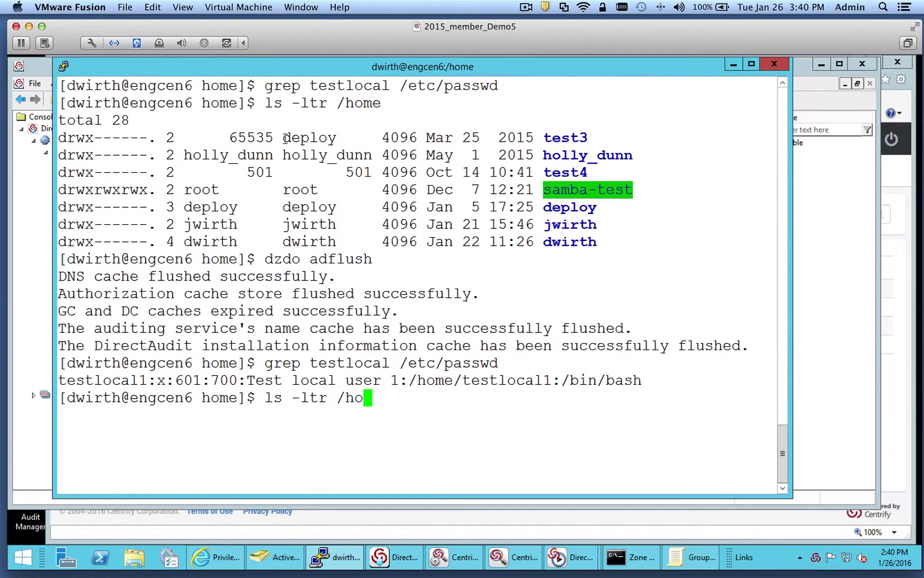
key("Return")
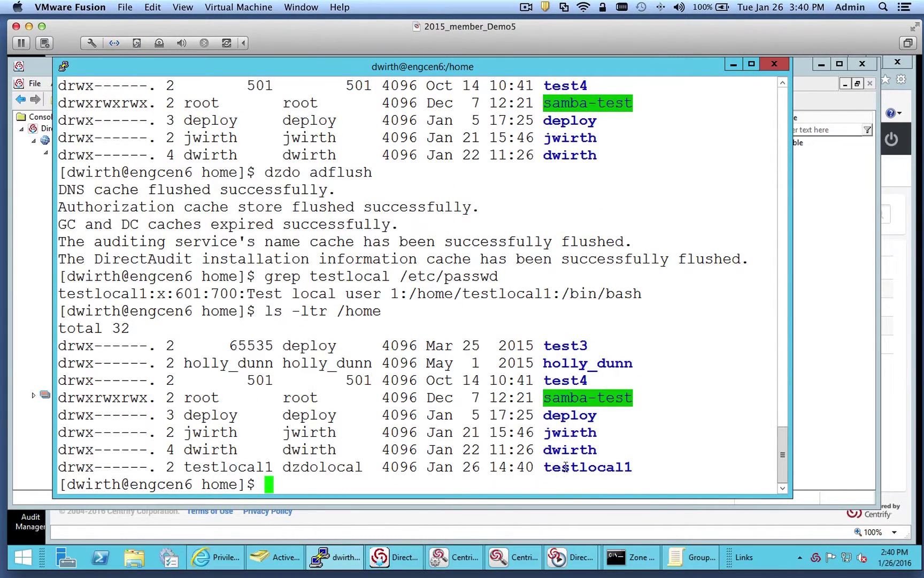
double_click(566, 466)
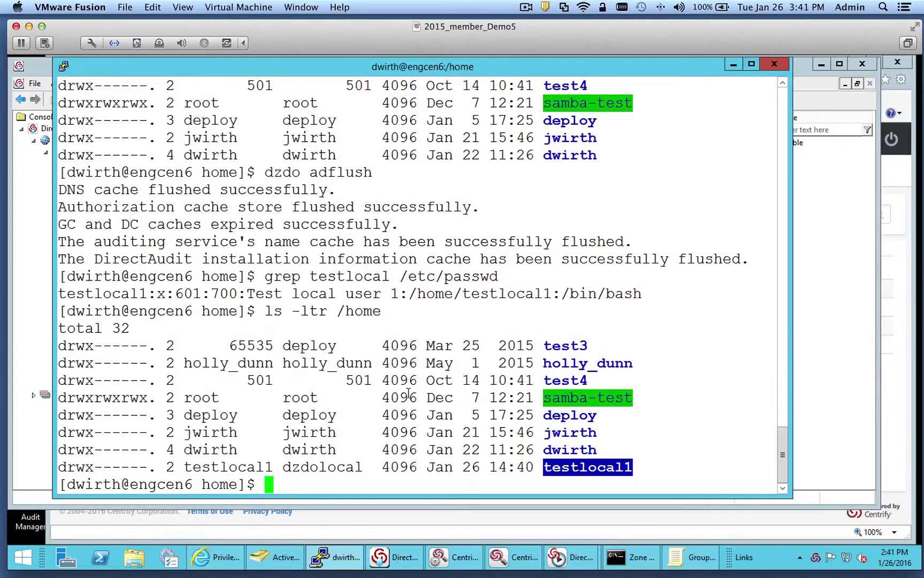
- Switch to Privilege Manager in the browser, refresh the accounts, and check out testlocal1's password by displaying it
left_click(225, 559)
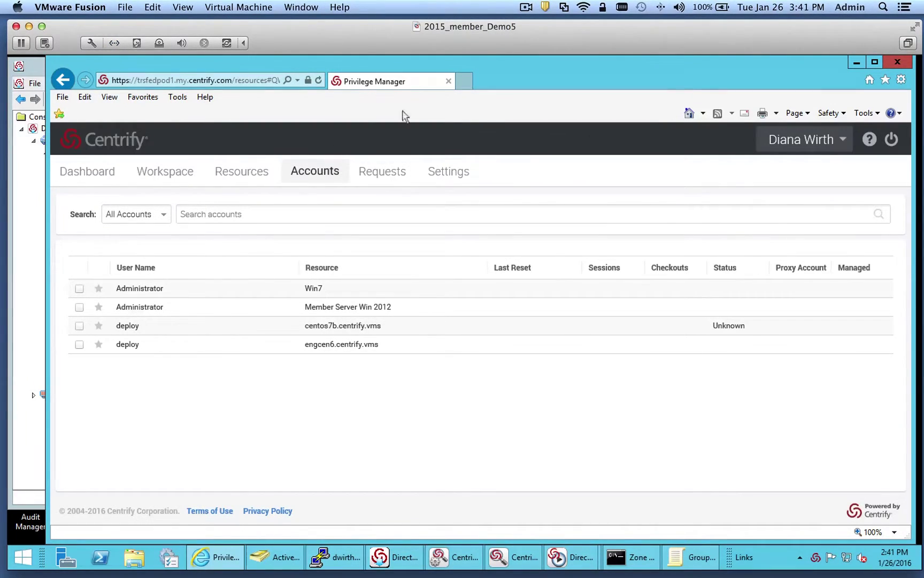
left_click(318, 80)
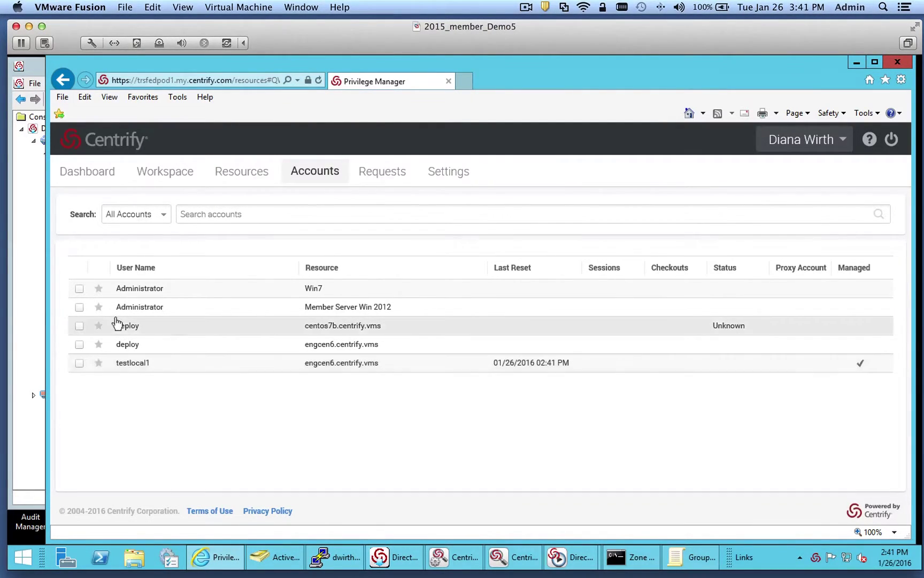
right_click(165, 370)
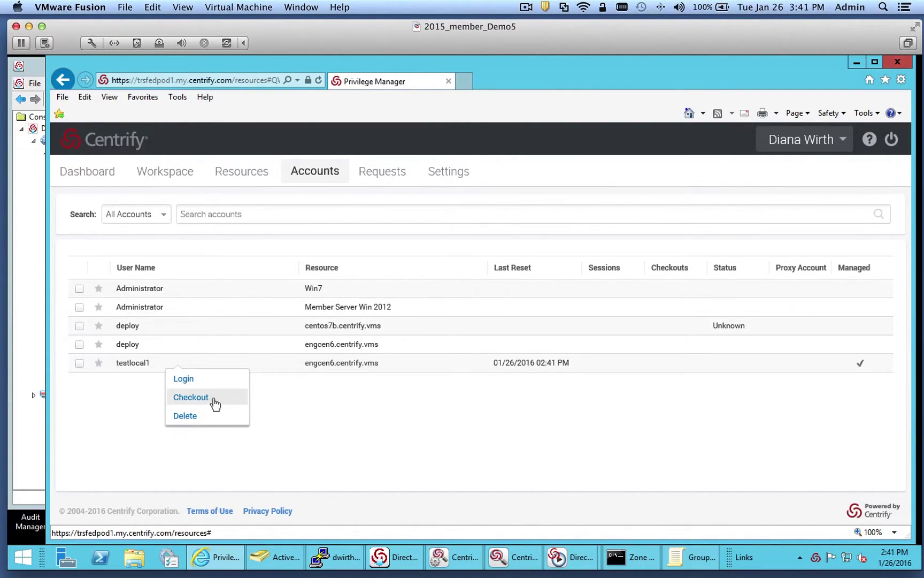
left_click(214, 402)
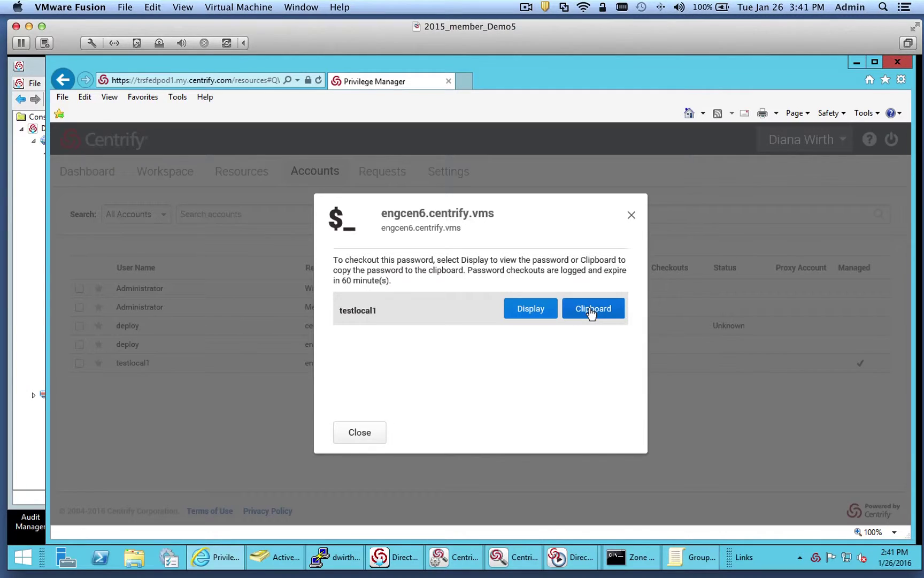
left_click(530, 309)
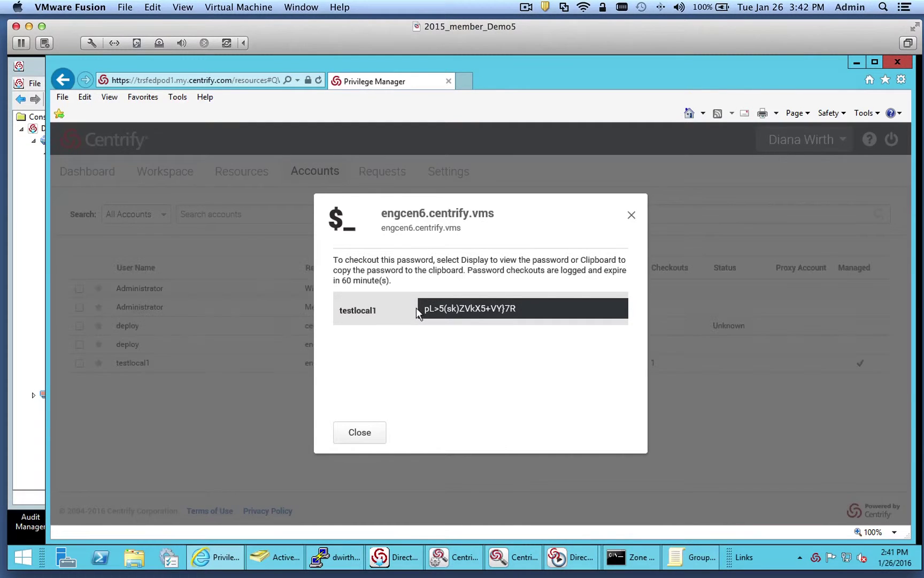
left_click(361, 432)
- Log in to engcen6.centrify.vms with the testlocal1 account and reposition the login session window
right_click(142, 368)
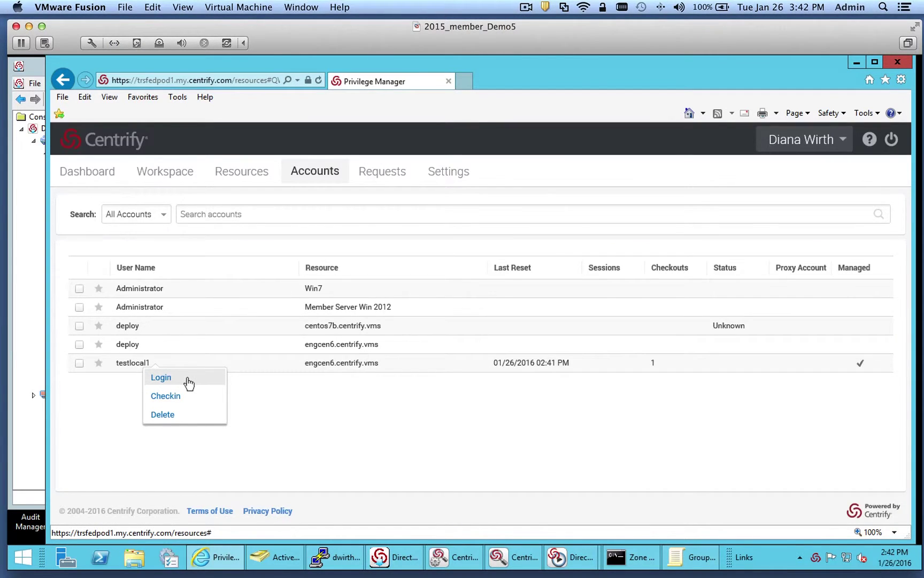
left_click(189, 383)
left_click_drag(277, 99, 325, 93)
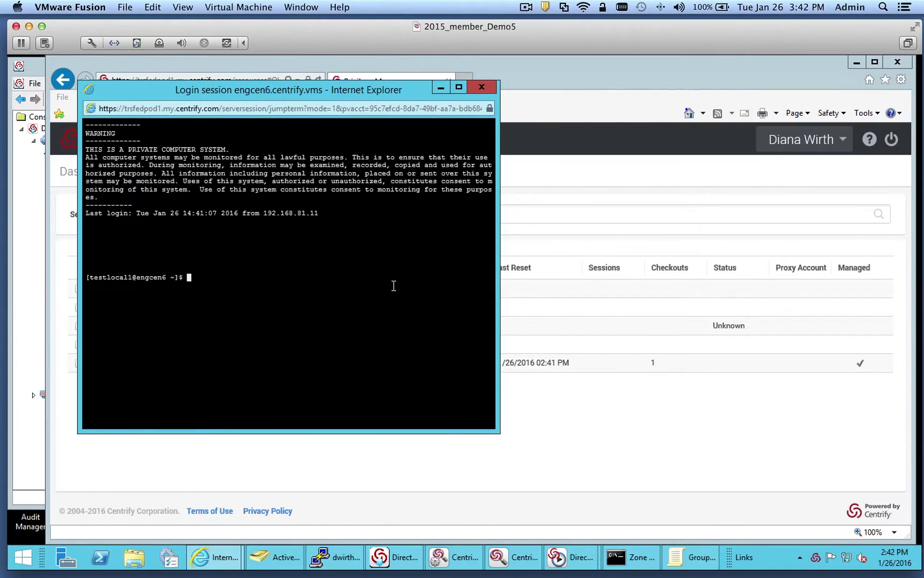
- Review the testlocal1 entry in DirectManage Access Manager and return to the engcen6 login session
left_click(396, 556)
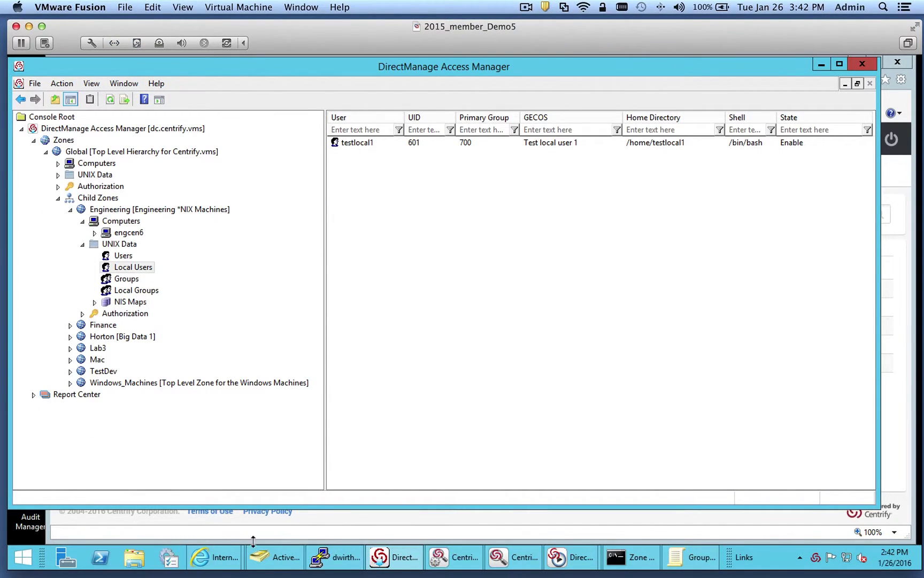
mouse_move(214, 556)
left_click(262, 493)
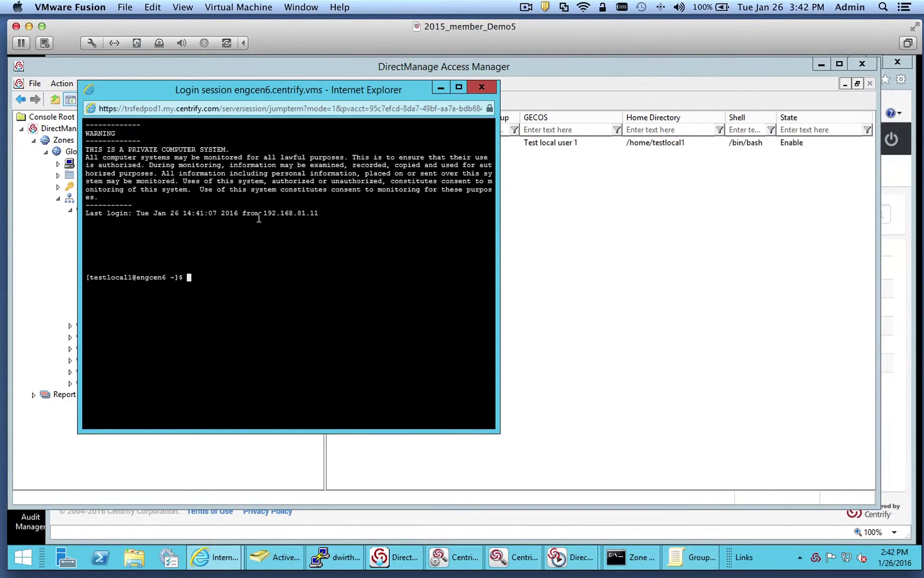
- Display the contents of /etc/shadow with elevated rights in the testlocal1 session by running dzdo cat /etc/shadow
type("dzdo cat /ec/")
key("BackSpace")
key("BackSpace")
type("tc/shadow")
key("Return")
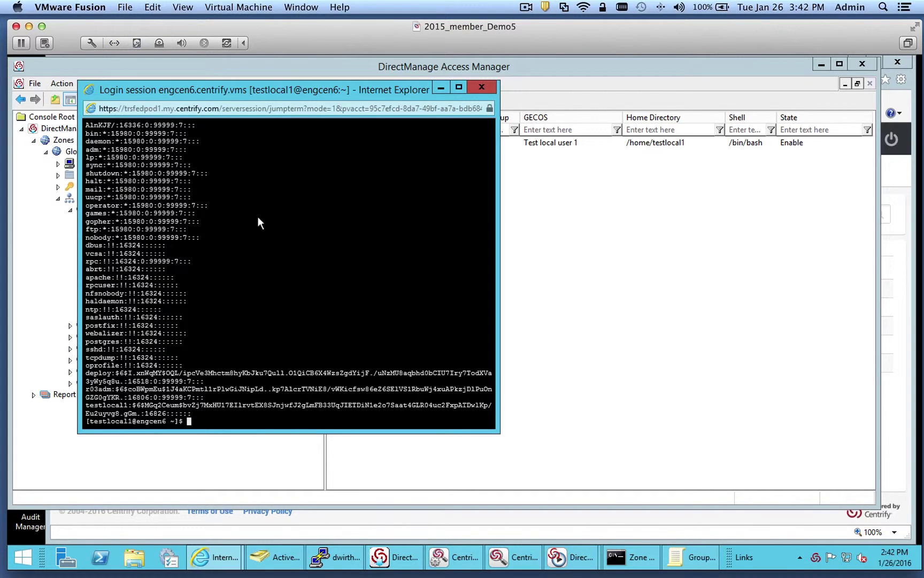
left_click(568, 266)
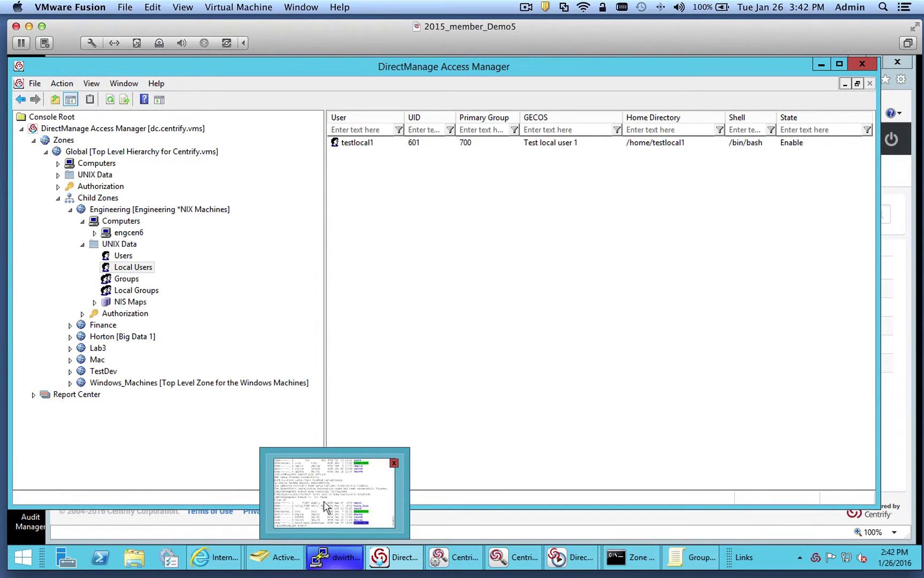
mouse_move(230, 558)
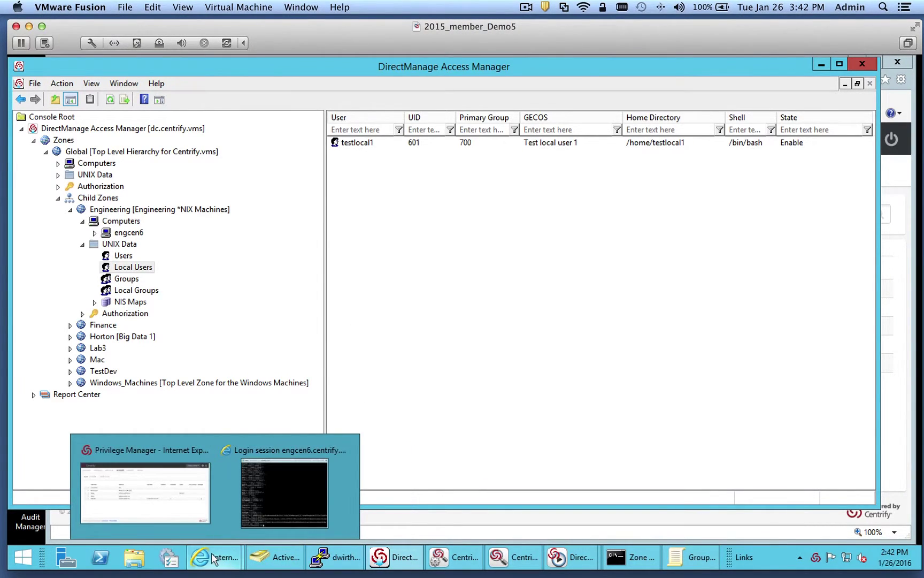
left_click(272, 504)
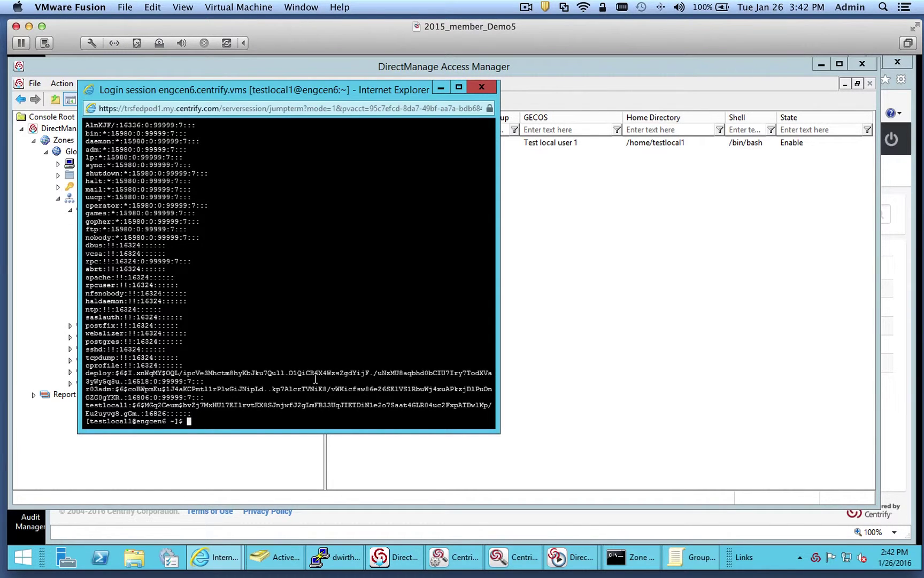
left_click(606, 324)
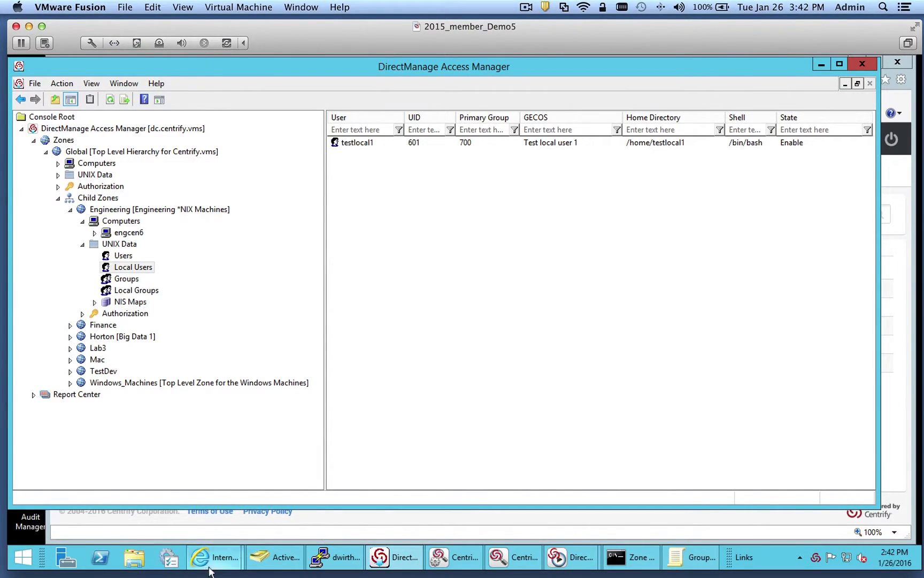
- Return to the engcen6 login session, log out of testlocal1 with exit, and close the session window
left_click(288, 475)
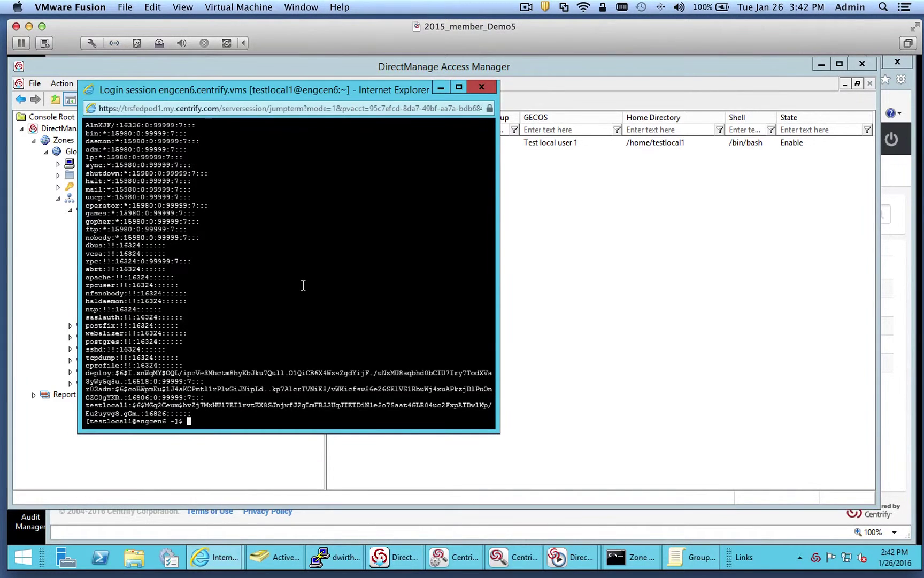
type("exit")
key("Return")
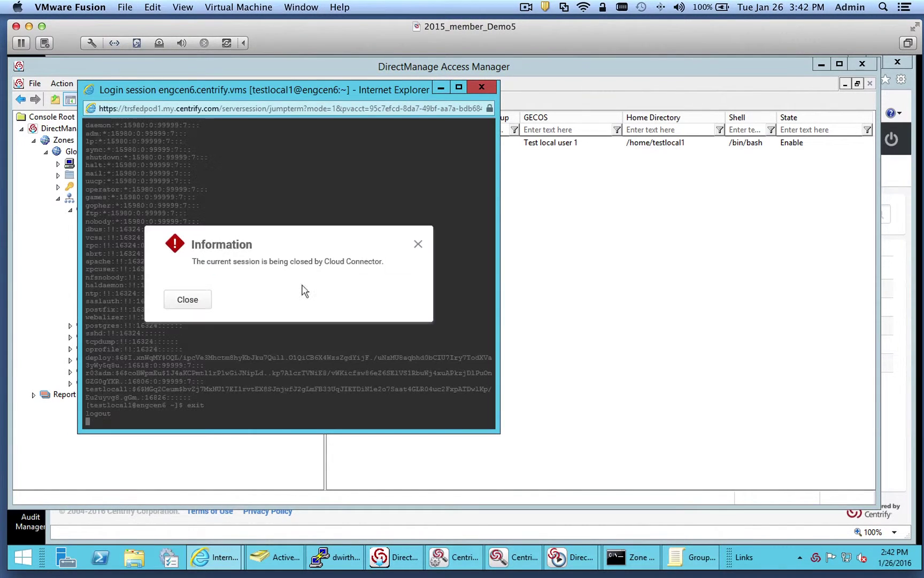
left_click(481, 88)
- Set the testlocal1 local user's State to Disable in its Engineering zone UNIX profile and apply the change
right_click(354, 145)
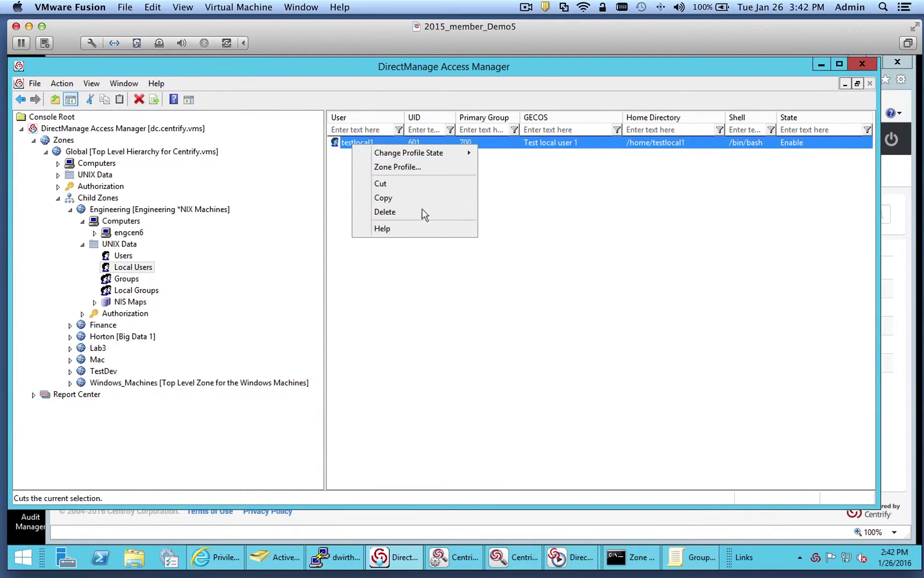
left_click(493, 194)
double_click(396, 145)
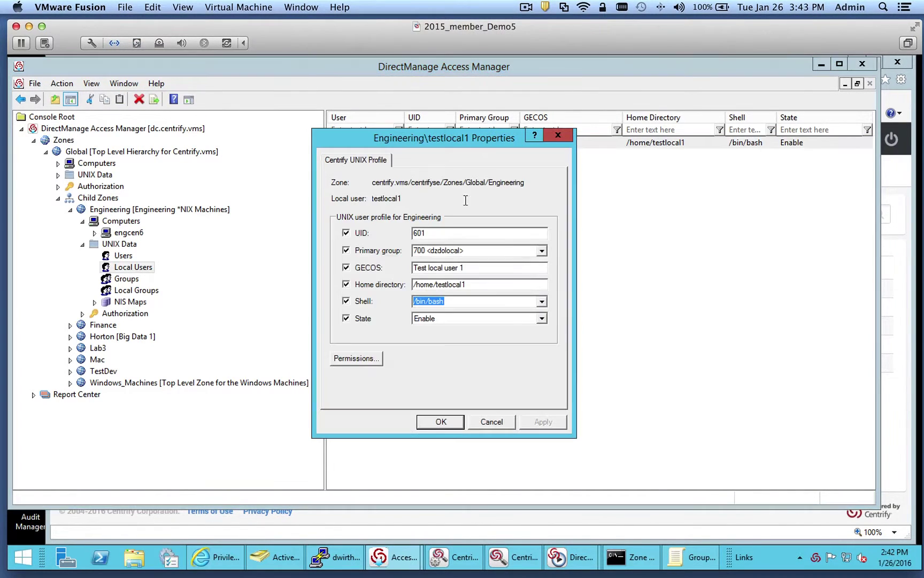
left_click(542, 318)
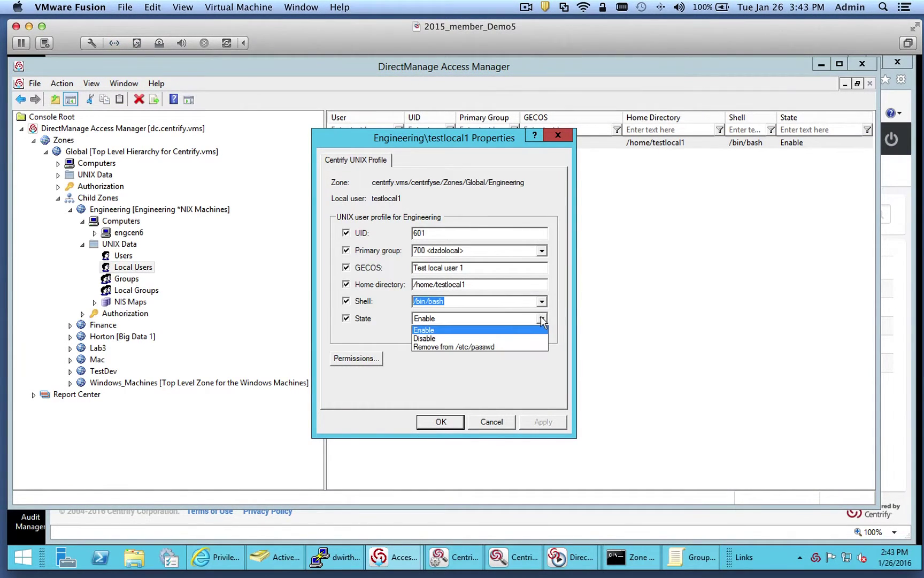
left_click(467, 338)
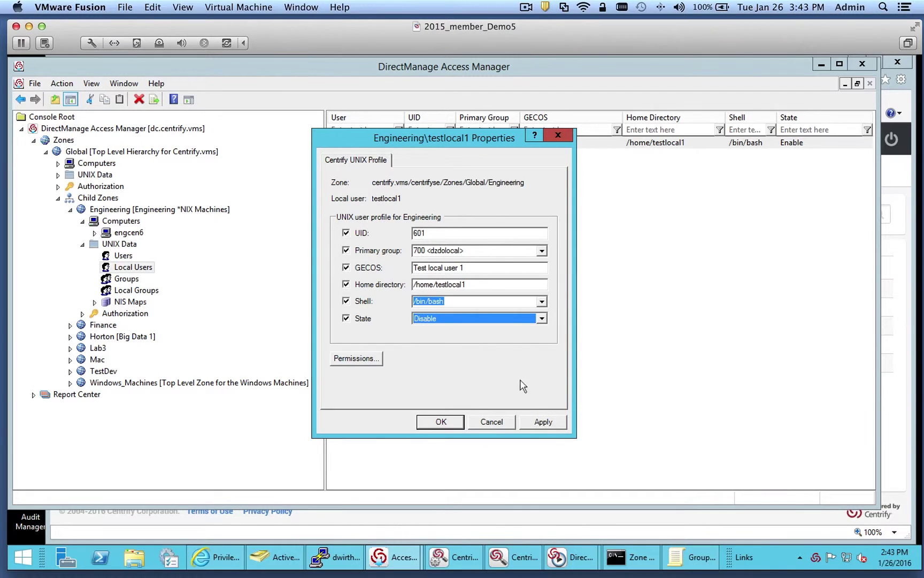
left_click(547, 422)
left_click(439, 421)
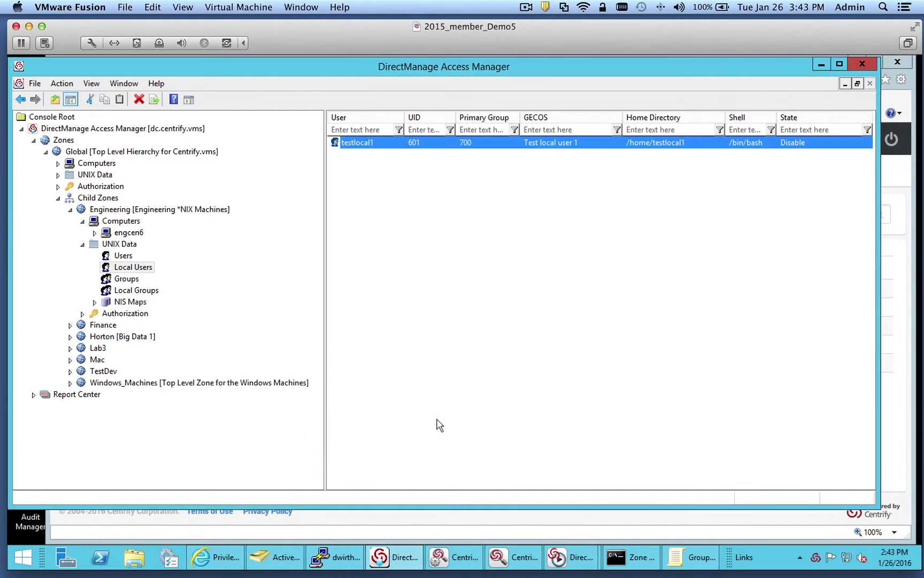
- Switch to the PuTTY terminal on engcen6 and flush the Centrify caches with dzdo adflush
left_click(335, 557)
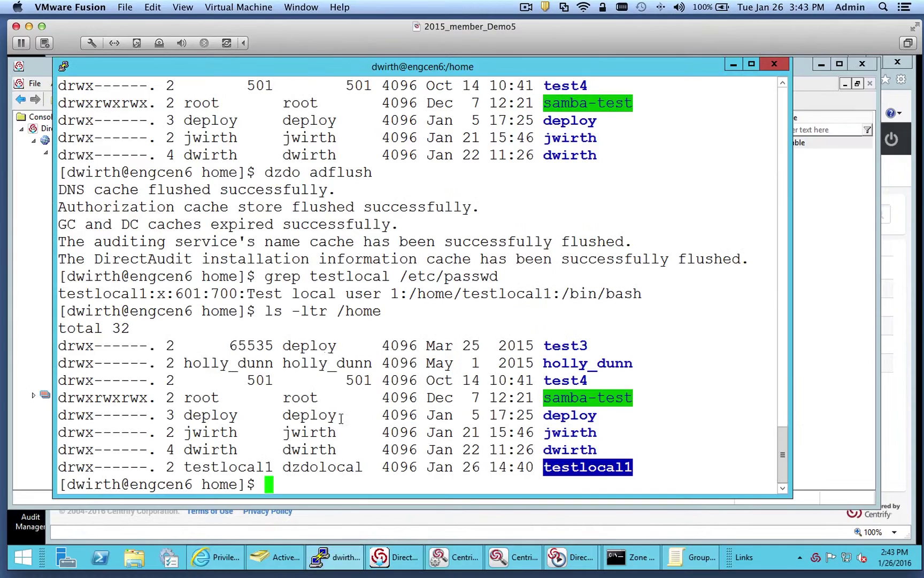
type("dzdo adflush")
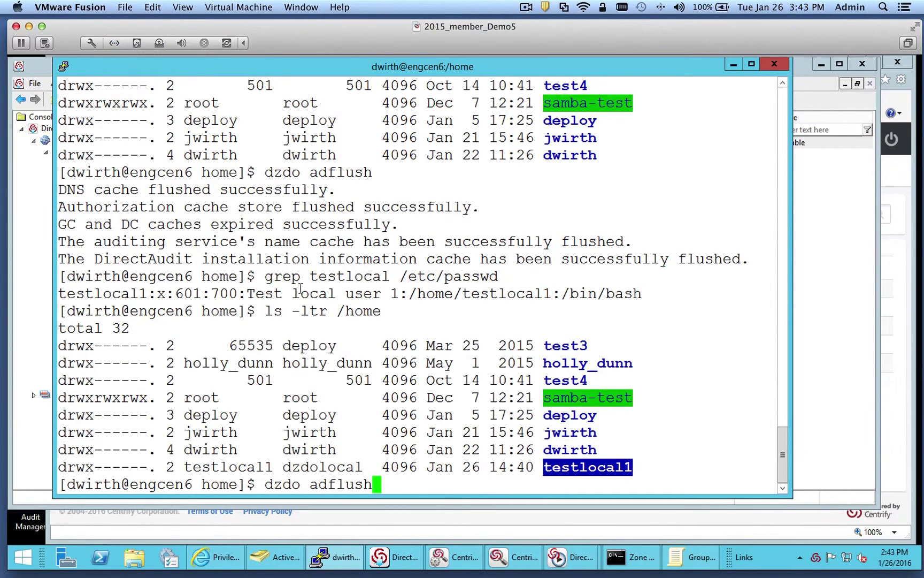
key("Return")
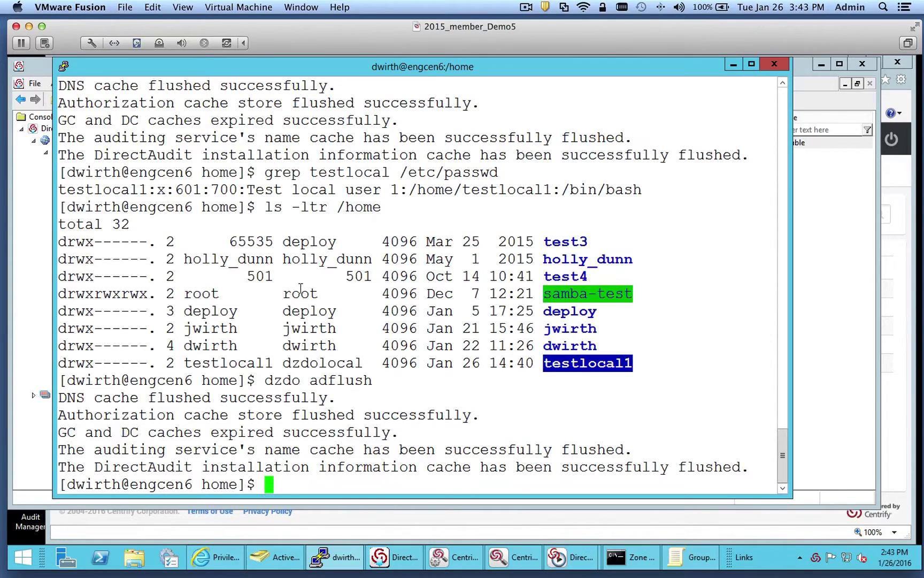
- Show the last local account entries on engcen6 with tail /etc/passwd
type("tail /etc/pa")
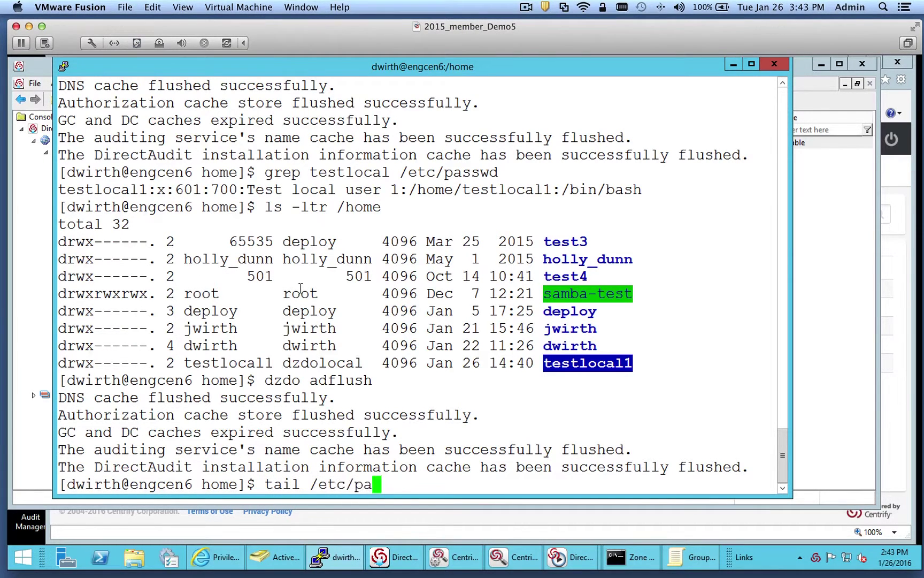
type("sswd")
key("Return")
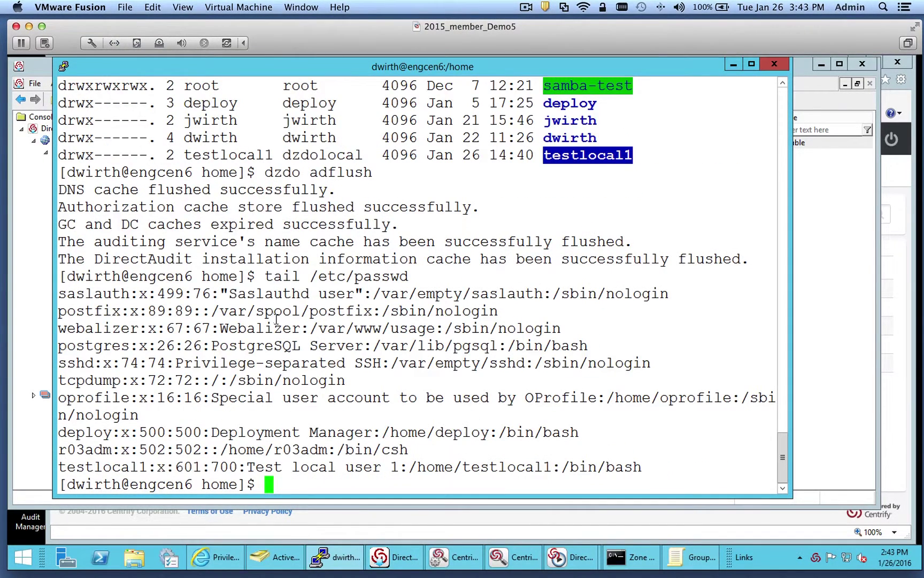
- Rework the previous command into dzdo tail /etc/shadow, run it, and highlight the characters at the start of testlocal1's password field
key("Up")
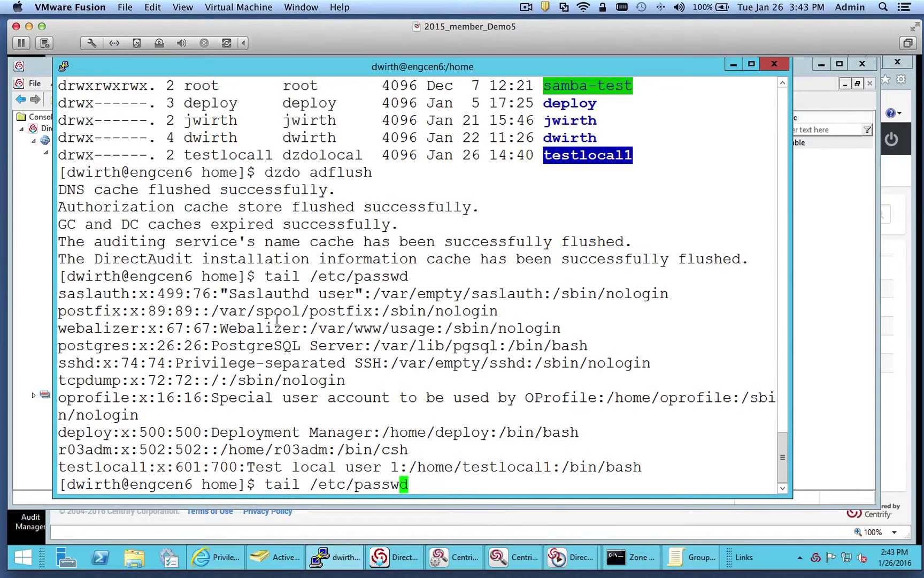
key("Left")
key("Left")
key("Left")
key("Left")
key("Left")
key("Left")
key("Left")
key("Left")
key("Left")
key("Left")
key("Left")
key("Left")
key("Left")
key("Left")
key("Left")
key("Left")
type("dzdo")
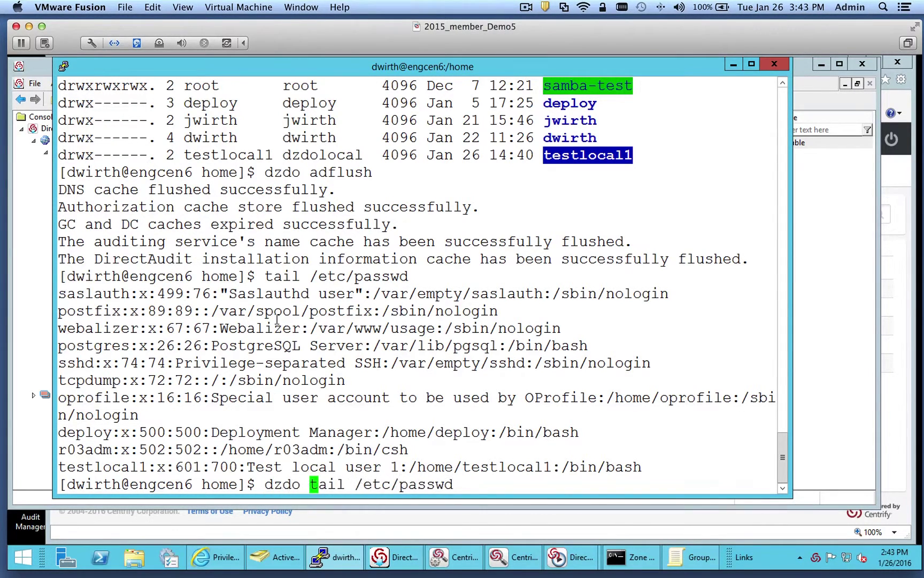
key("Right")
key("Right")
key("Right")
key("Right")
key("Right")
key("Right")
key("Right")
key("Right")
key("Right")
key("Right")
key("Right")
key("Right")
key("Right")
key("Right")
key("Right")
key("Right")
key("BackSpace")
key("BackSpace")
key("BackSpace")
key("BackSpace")
key("BackSpace")
key("BackSpace")
type("shadow")
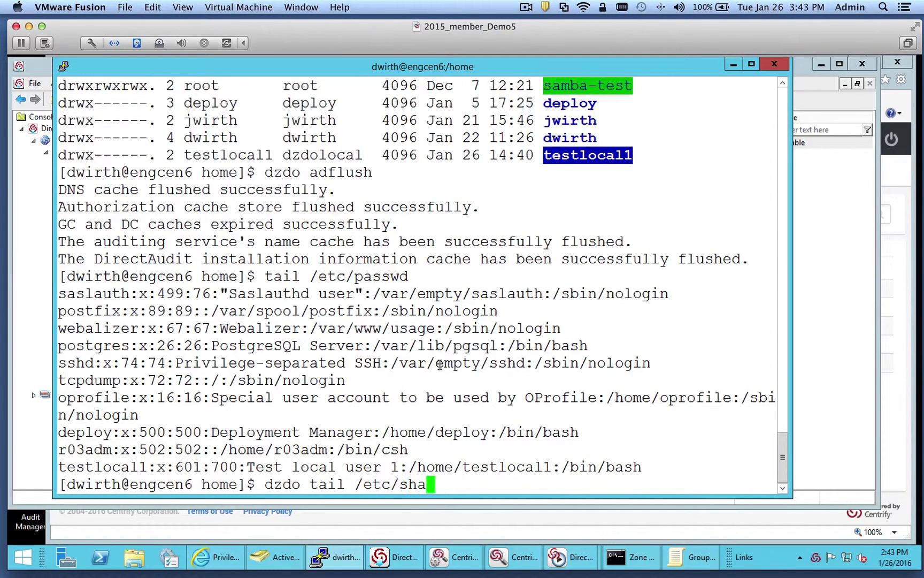
key("Return")
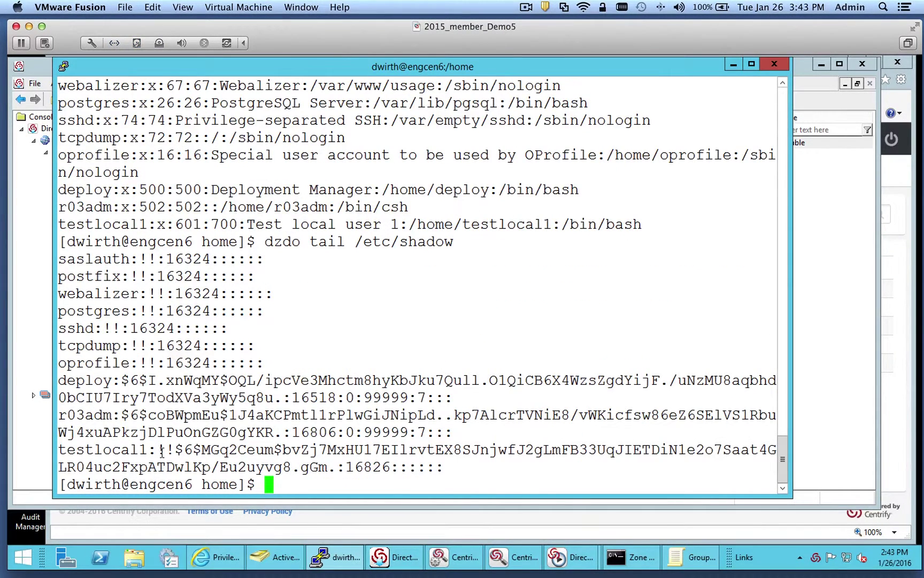
left_click_drag(157, 449, 182, 450)
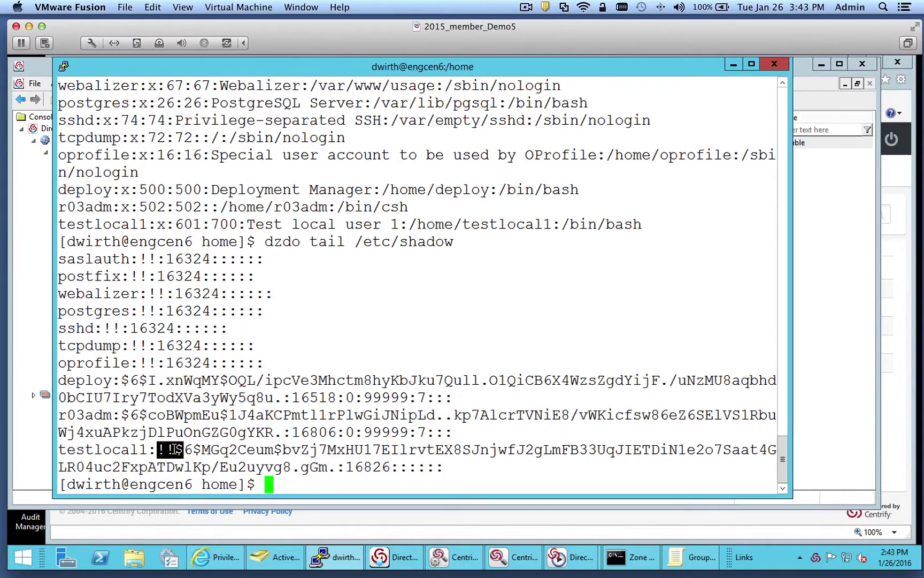
- Switch back to DirectManage Access Manager, review the State options in testlocal1's properties, and cancel without changes
left_click(841, 260)
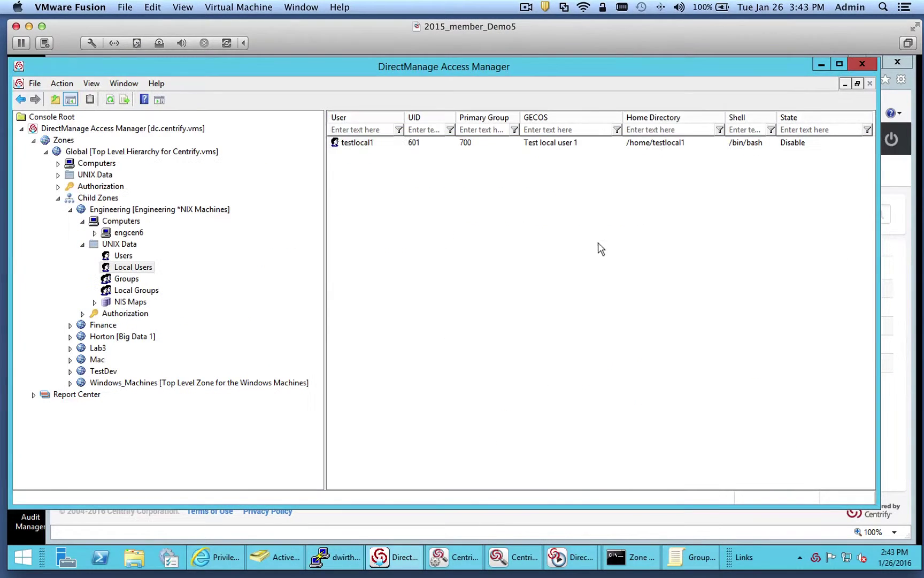
double_click(368, 152)
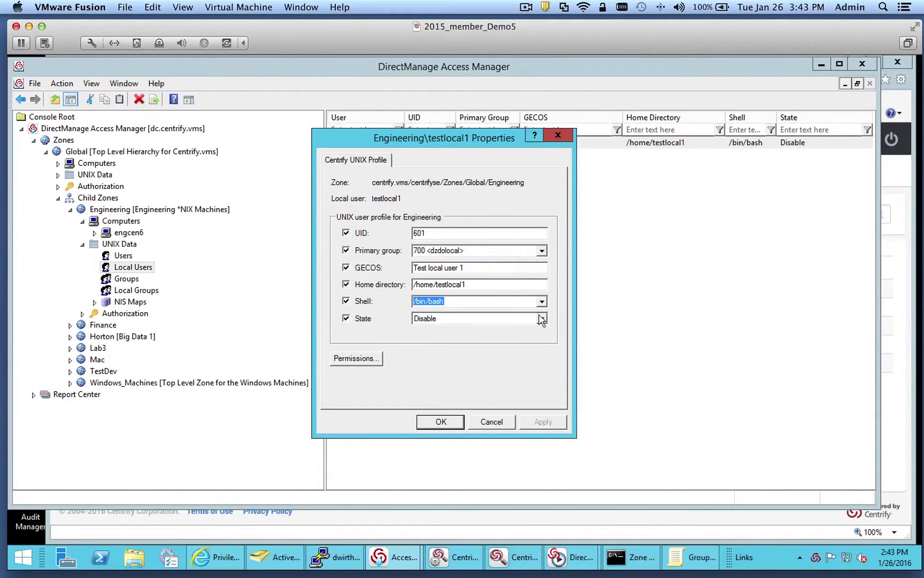
left_click(542, 319)
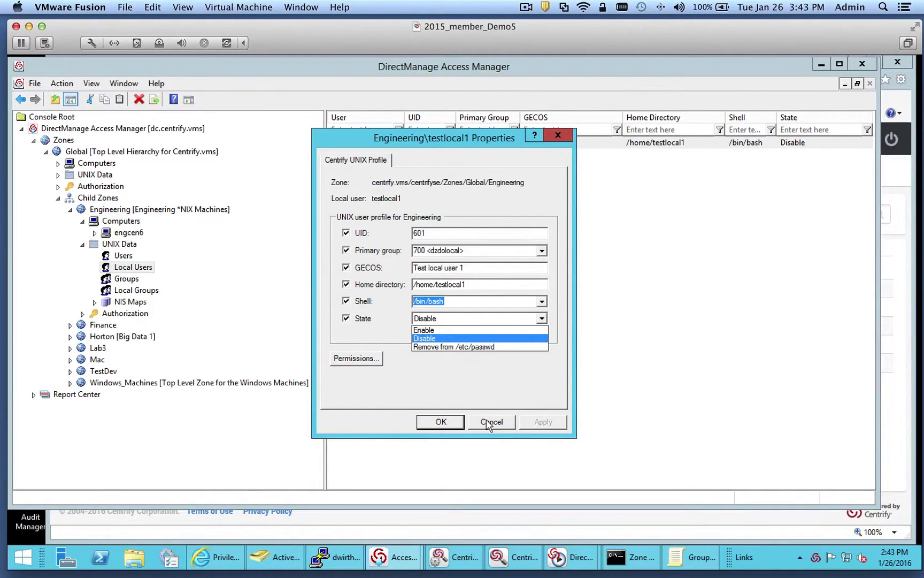
left_click(453, 372)
left_click(490, 422)
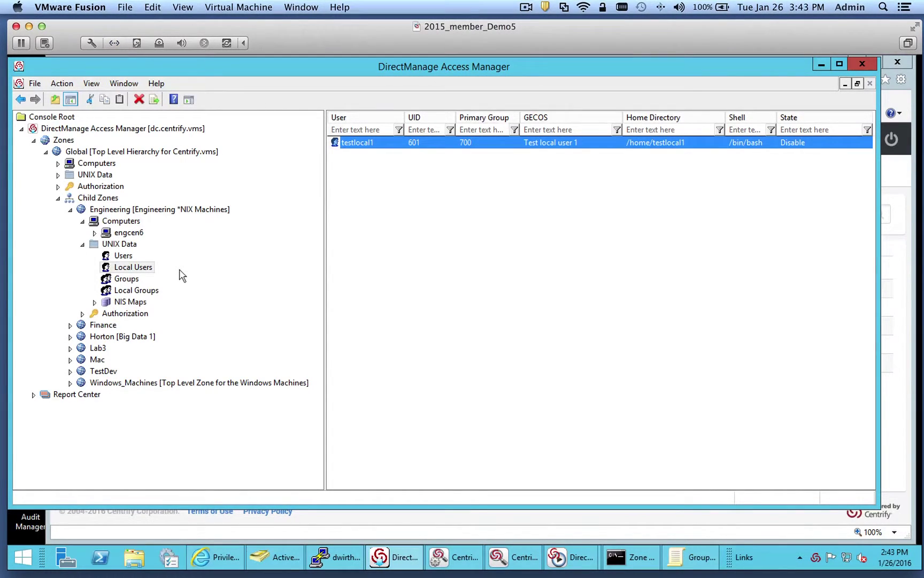
left_click(525, 7)
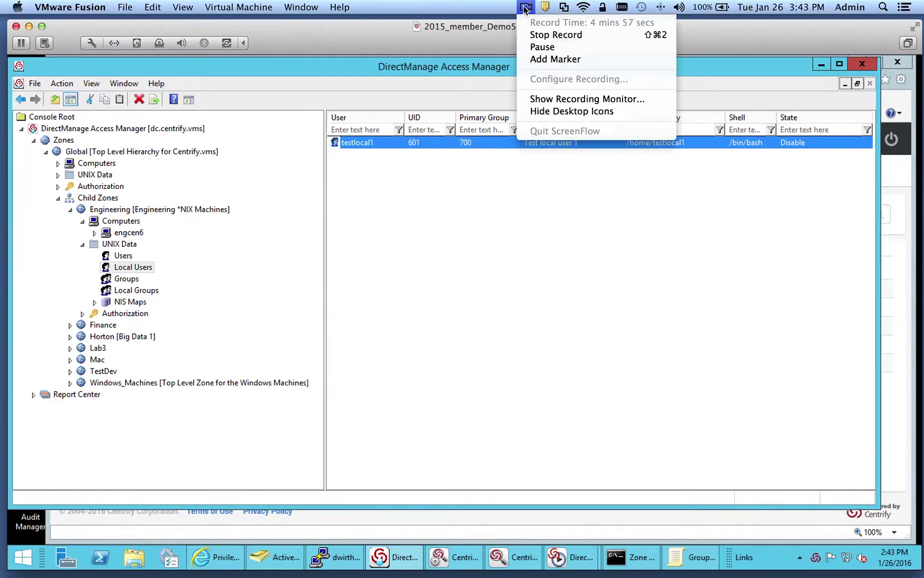